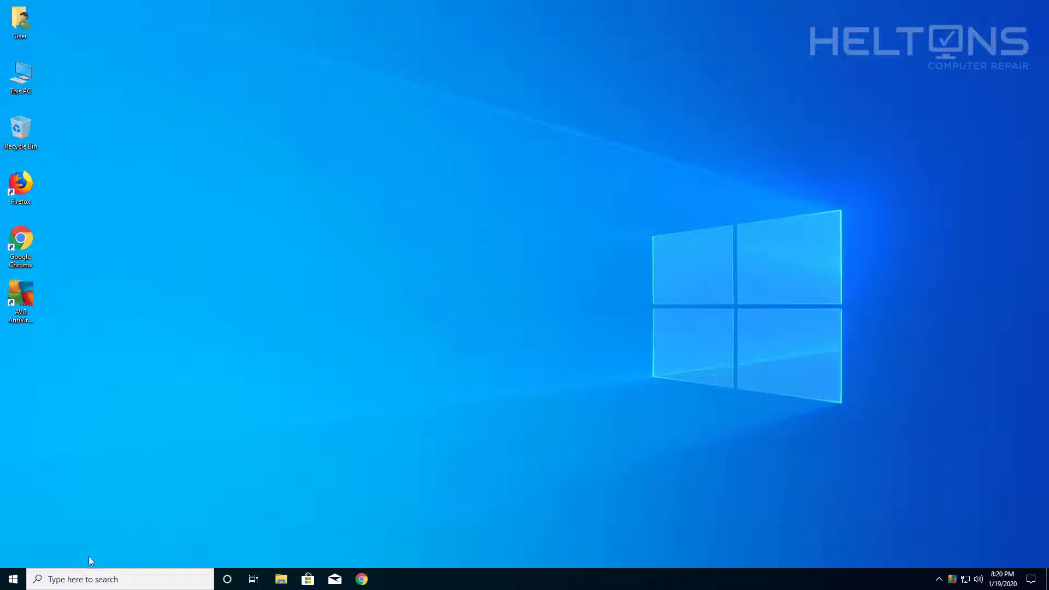
- Look at the installed apps page in Settings, then open and close This PC
left_click(13, 579)
left_click(22, 522)
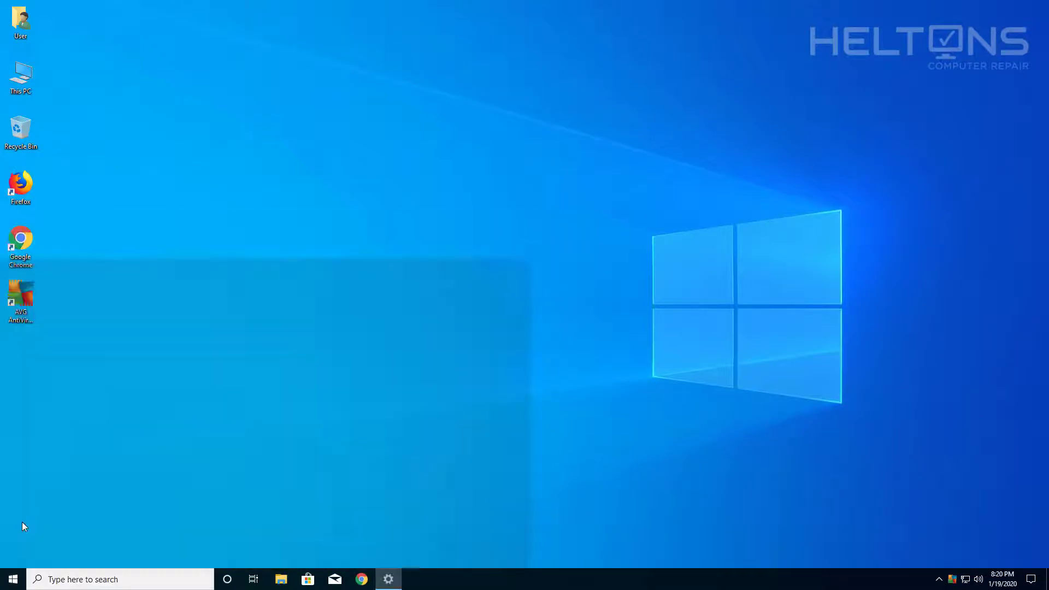
left_click(224, 182)
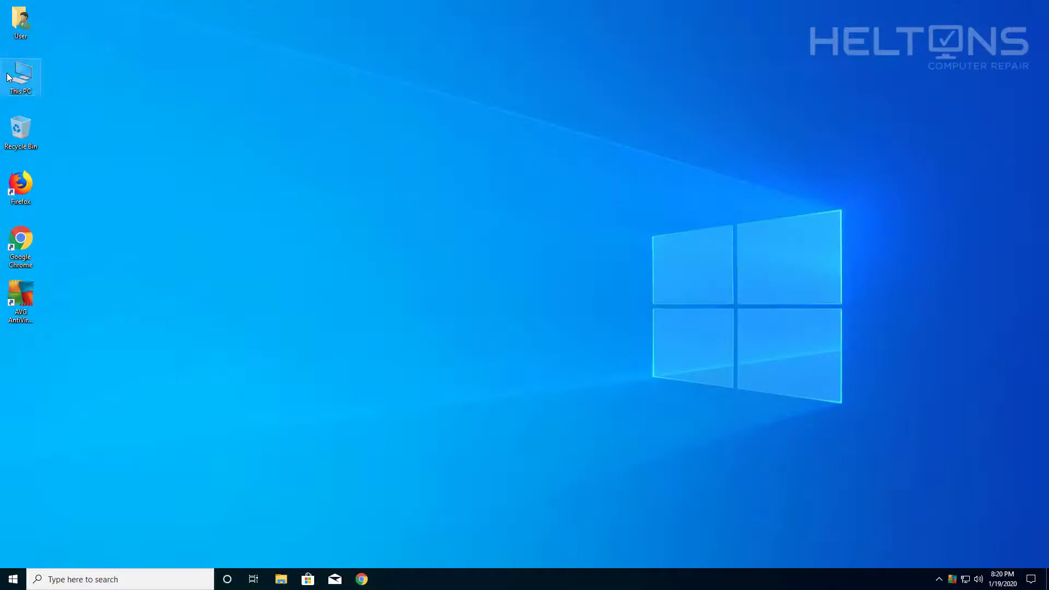
double_click(8, 77)
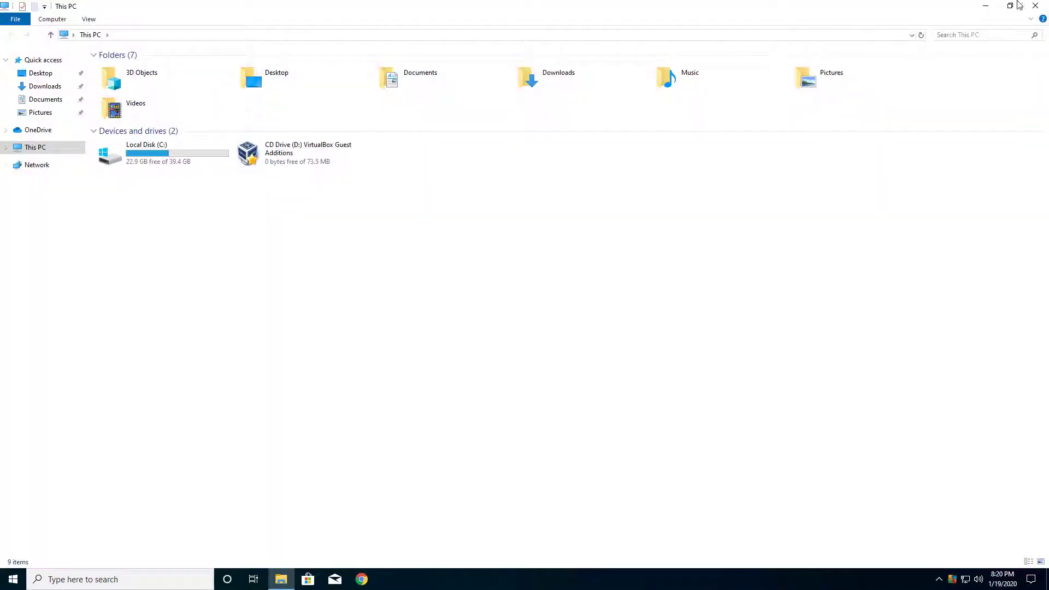
left_click(992, 15)
- Open Control Panel's Programs and Features list, review the installed programs, and close it
key("super")
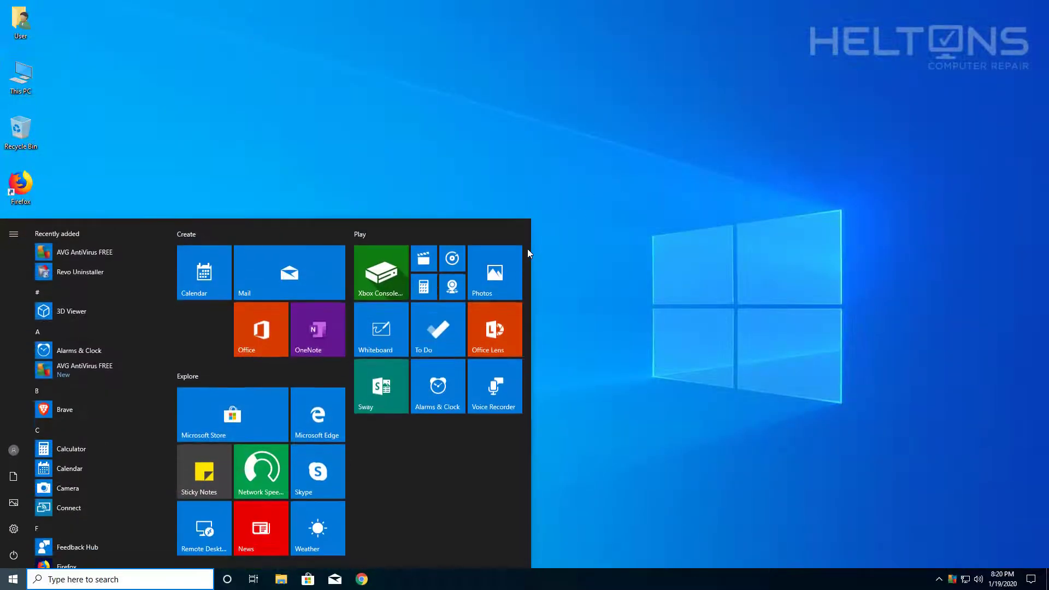
type("control")
key("Return")
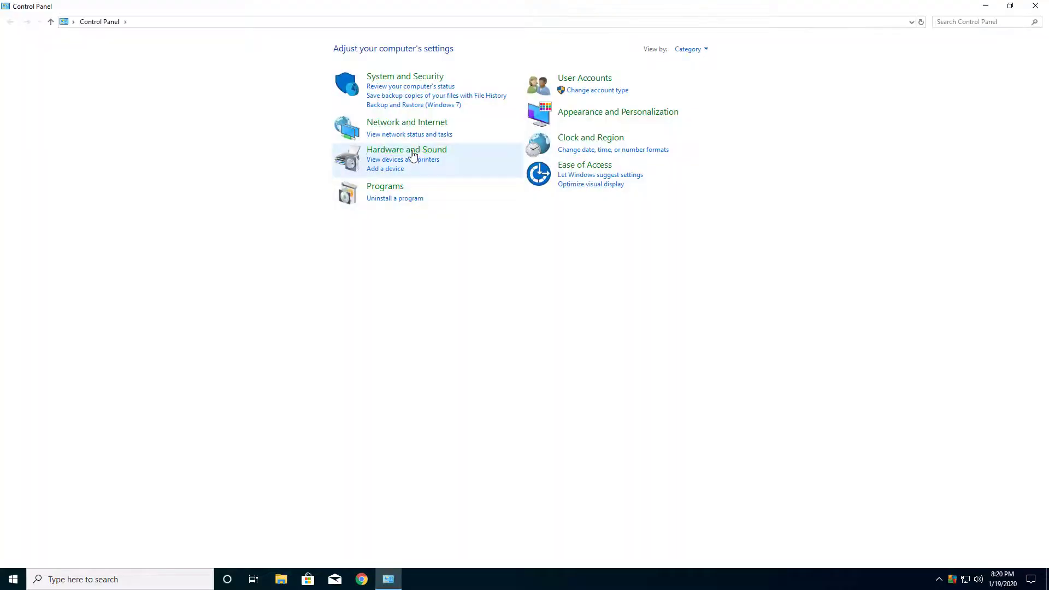
left_click(398, 189)
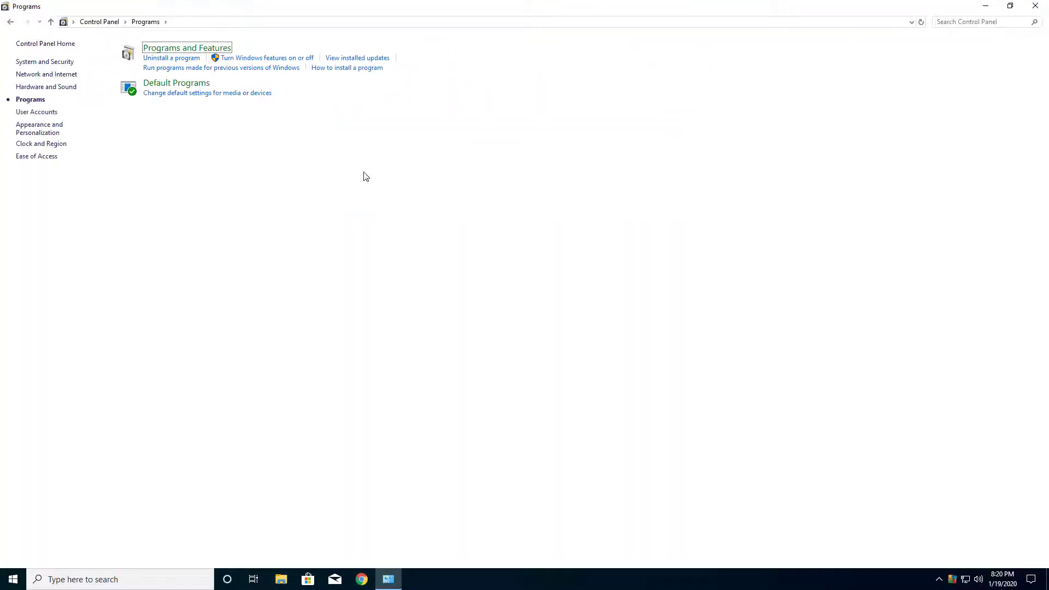
left_click(200, 52)
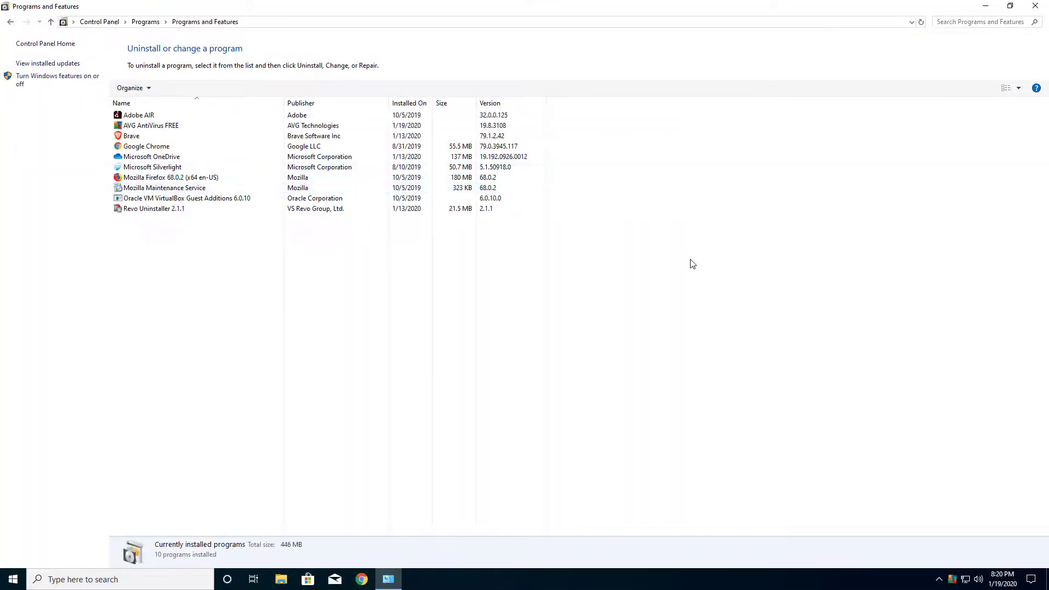
left_click(1035, 6)
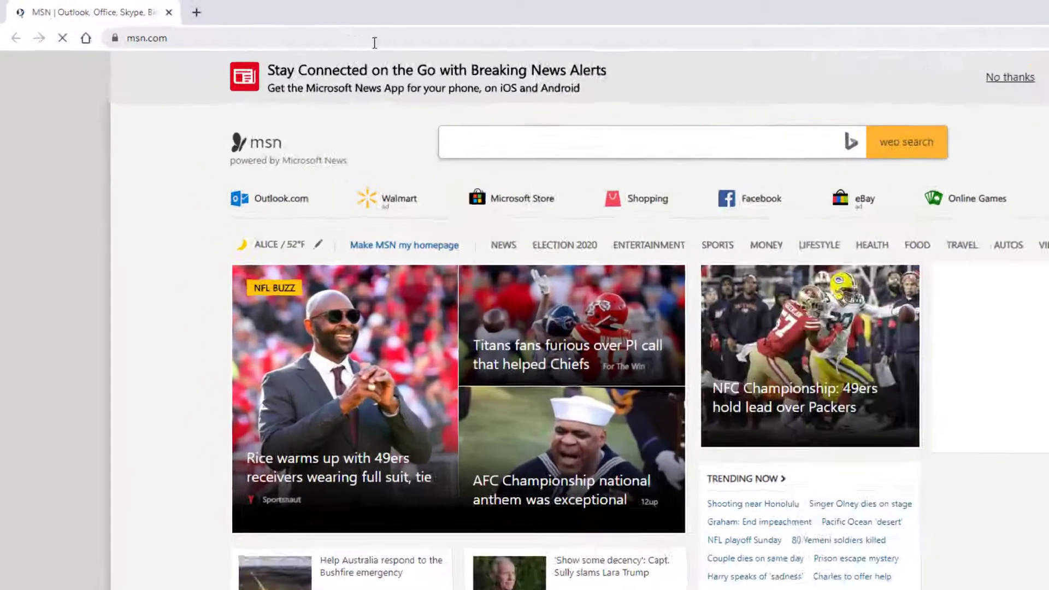
- Go to google.com and search for 'avg removal tool' using the suggestion
left_click(279, 29)
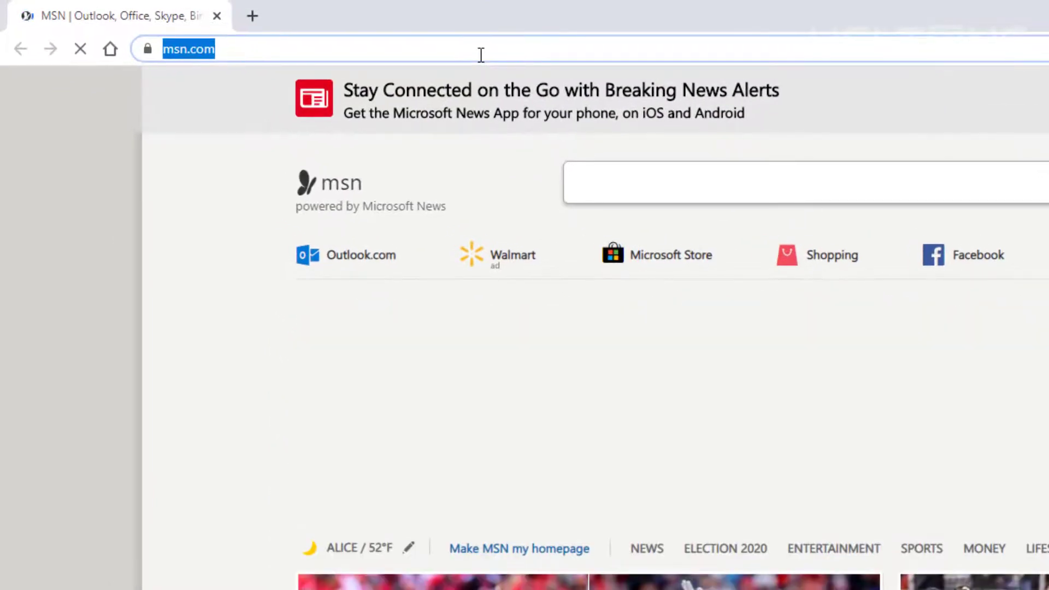
type("google.com")
key("Return")
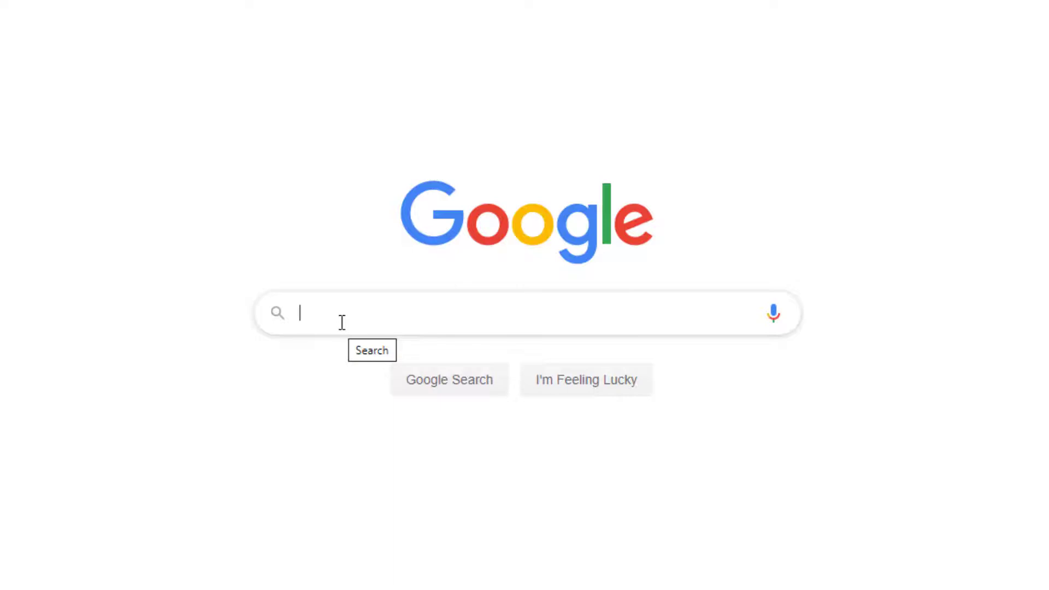
type("avg ")
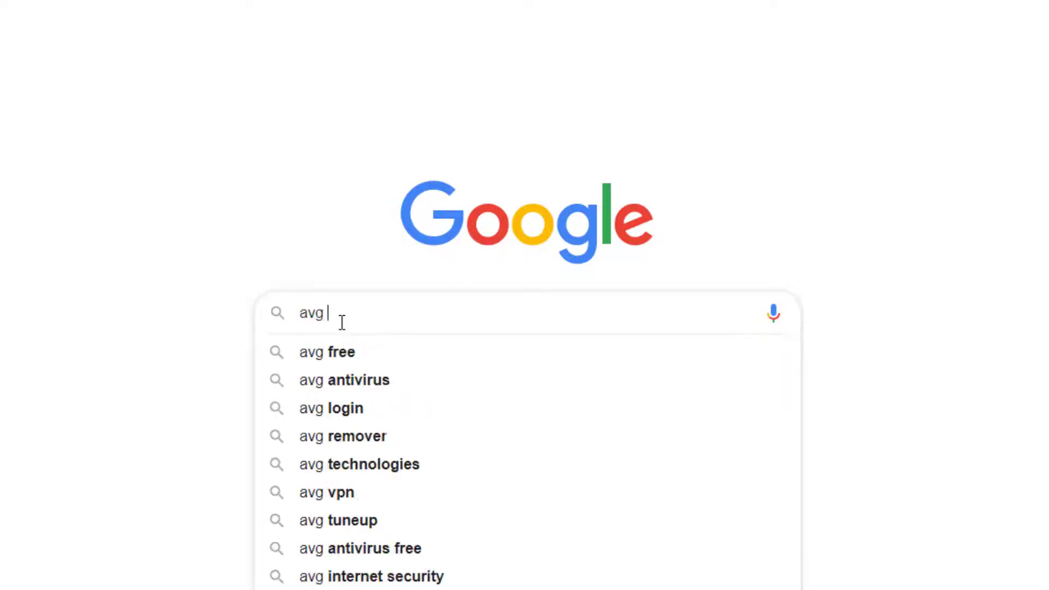
type("remove")
key("BackSpace")
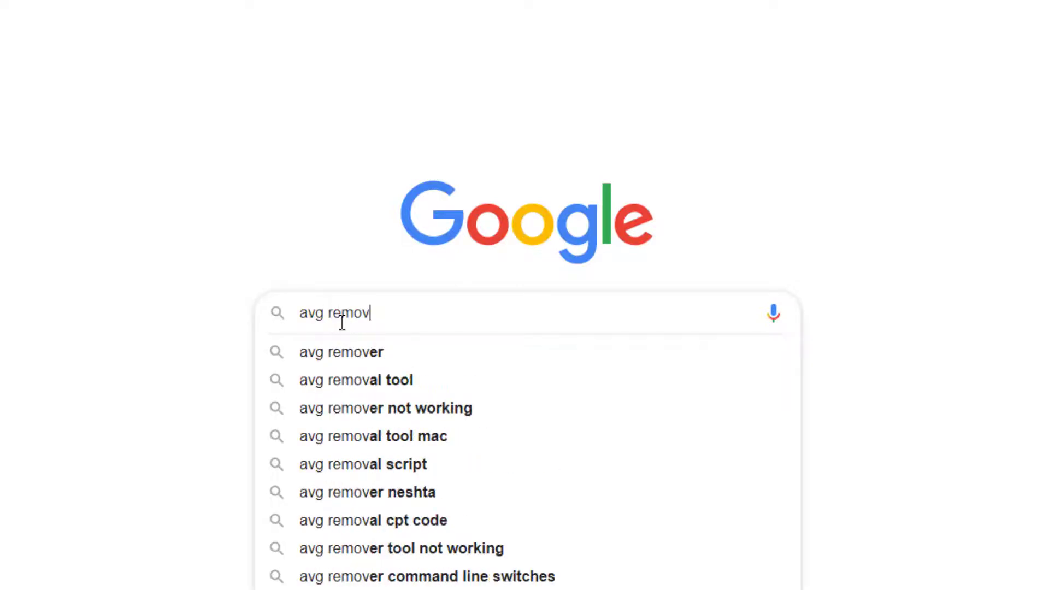
key("Down")
key("Down")
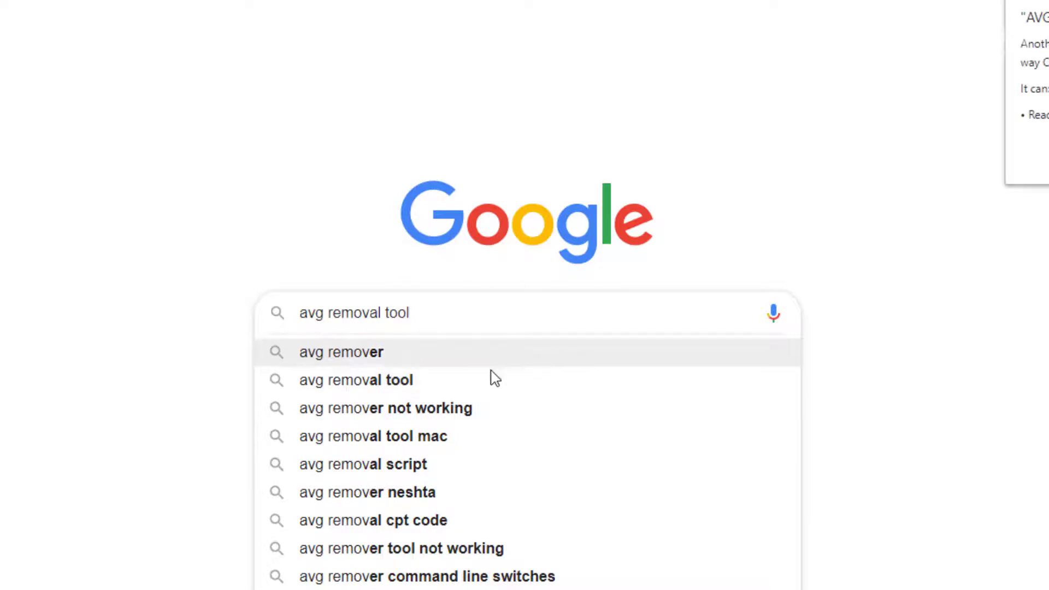
left_click(481, 393)
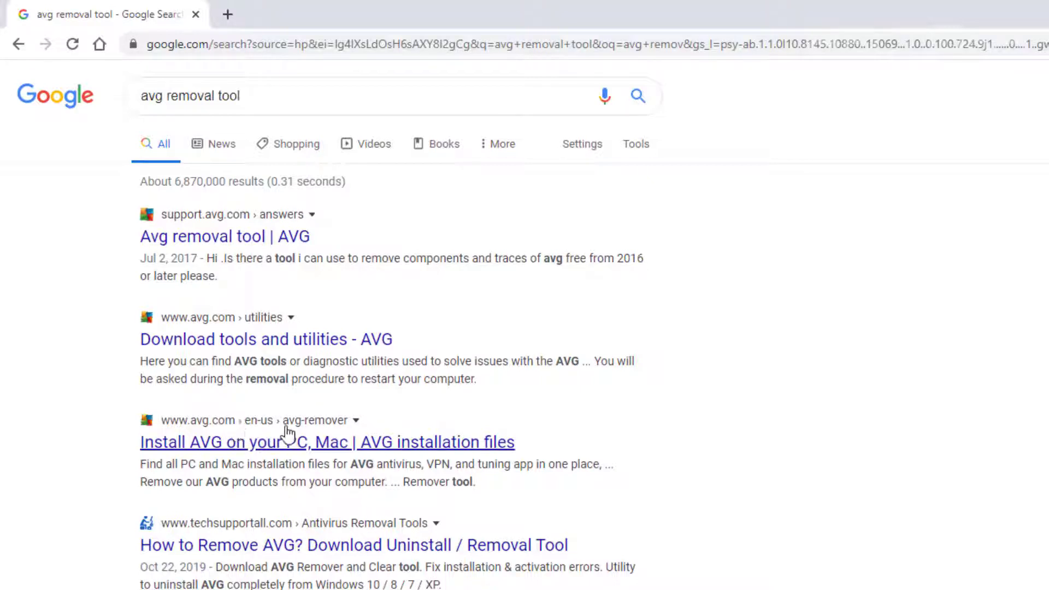
- Open AVG's remover page from the results and download avgclear.exe
left_click(295, 444)
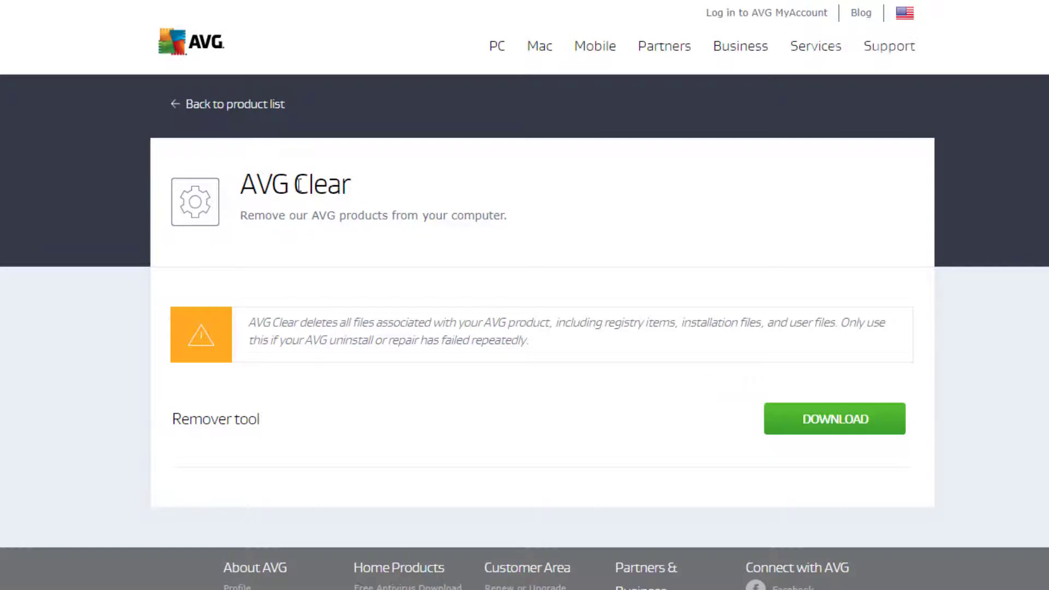
left_click(835, 426)
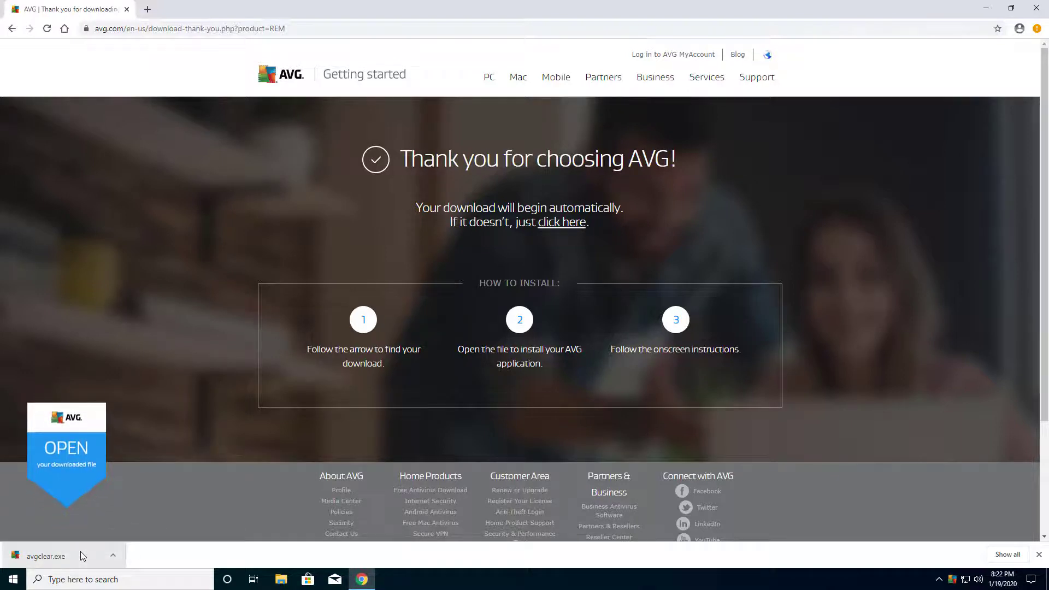
left_click(113, 554)
- Run avgclear.exe, allow it in User Account Control, and accept the Safe Mode restart
left_click(129, 486)
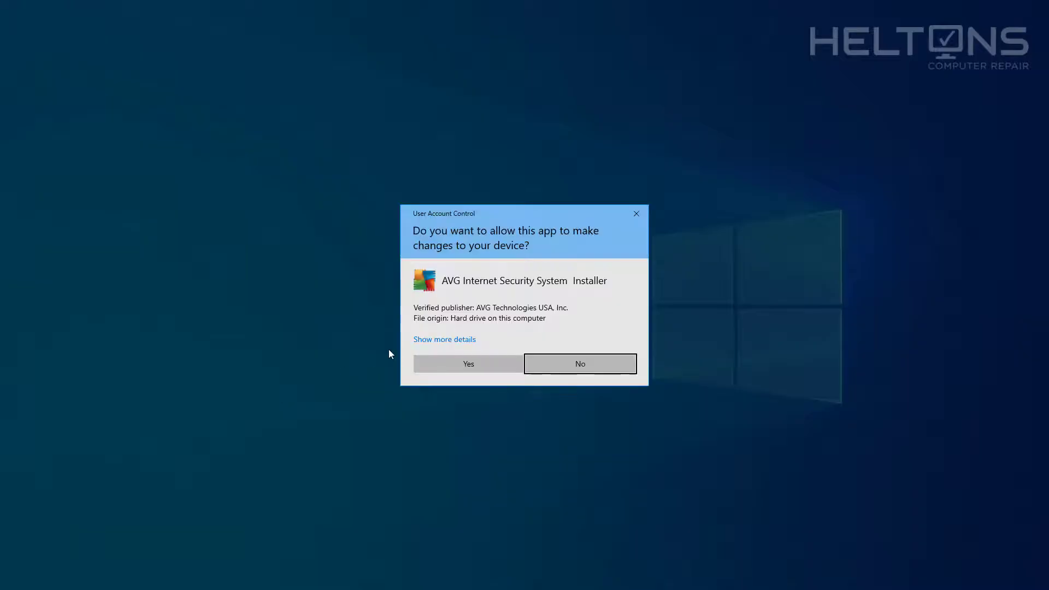
left_click(454, 362)
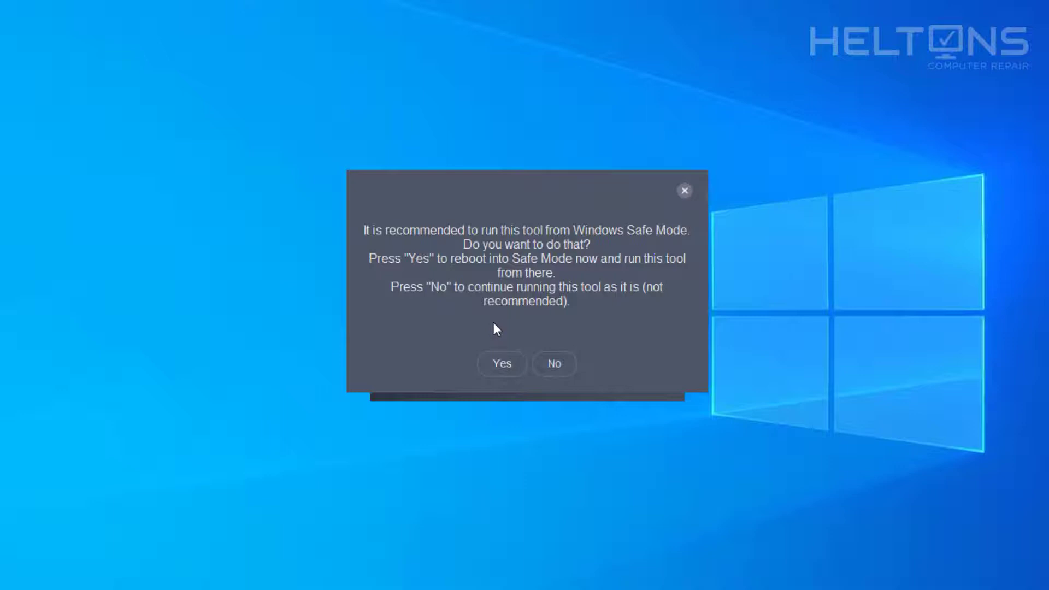
left_click(501, 368)
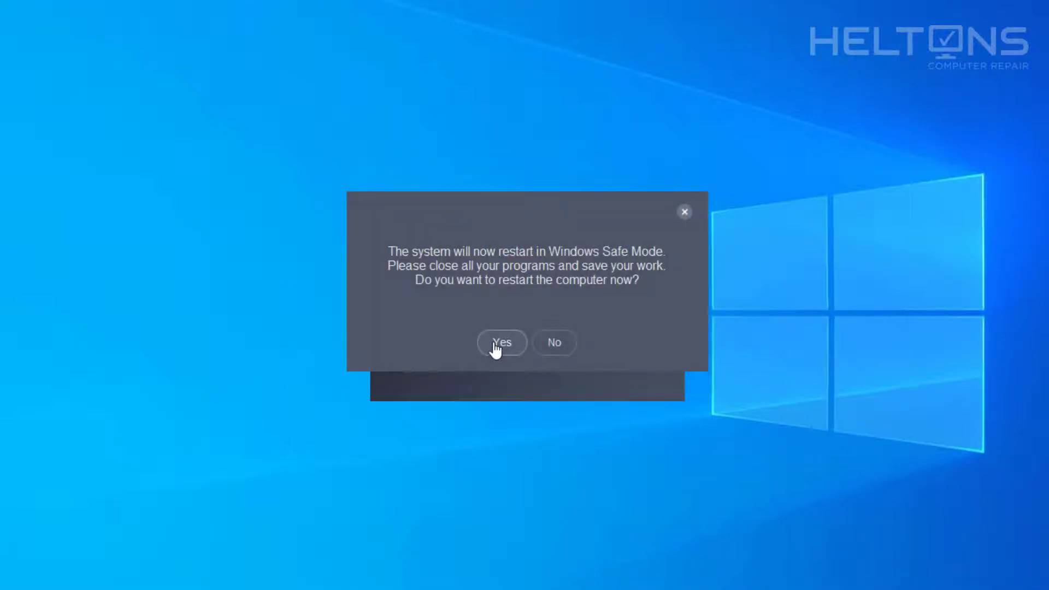
left_click(496, 350)
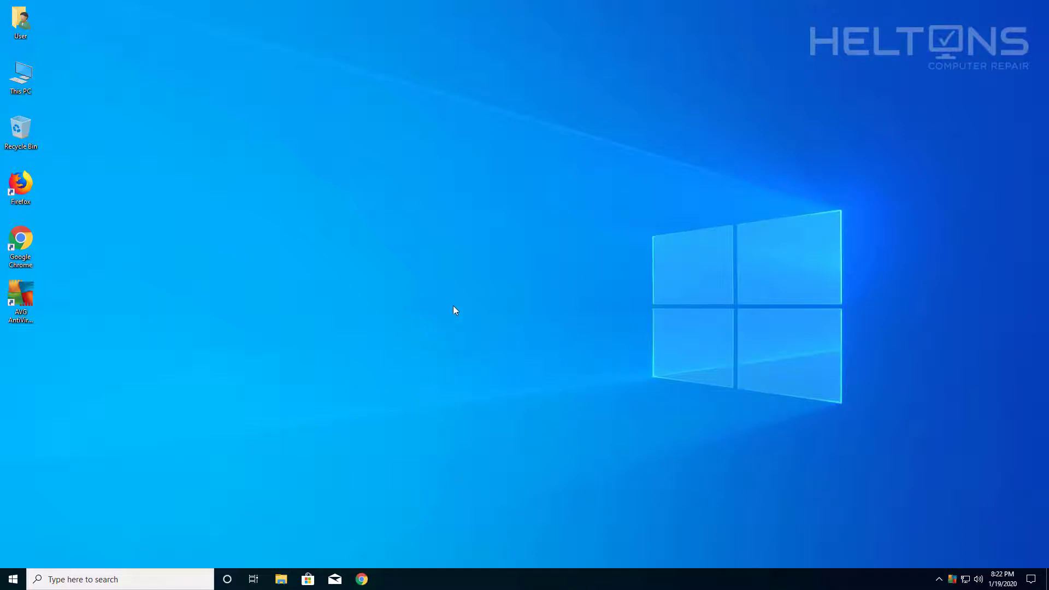
- Launch msconfig and inspect the Boot tab's AVG Antivirus Clear Uninstall and Windows 10 entries
left_click(4, 584)
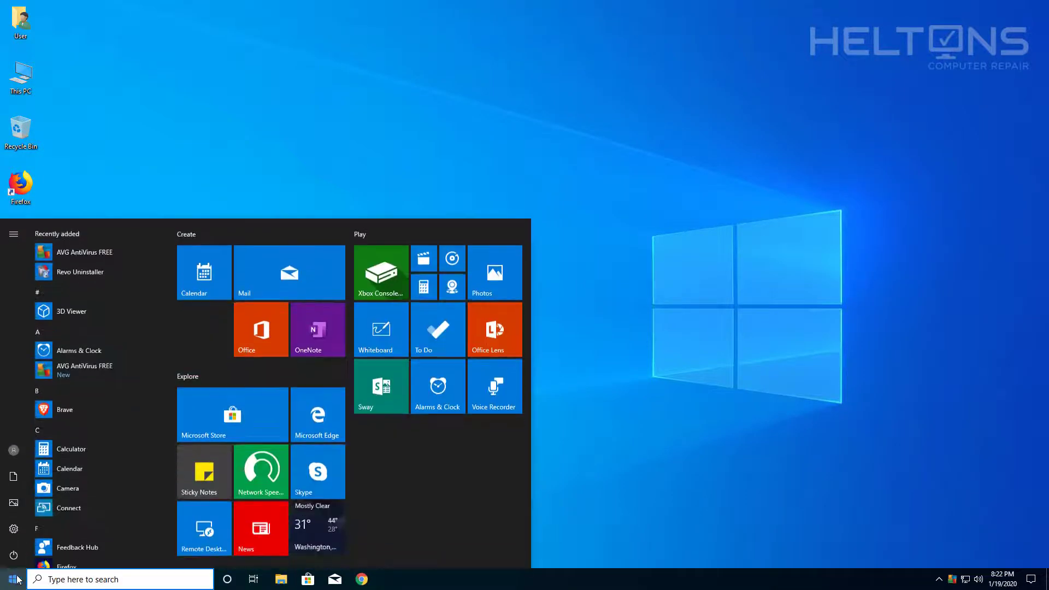
left_click(72, 580)
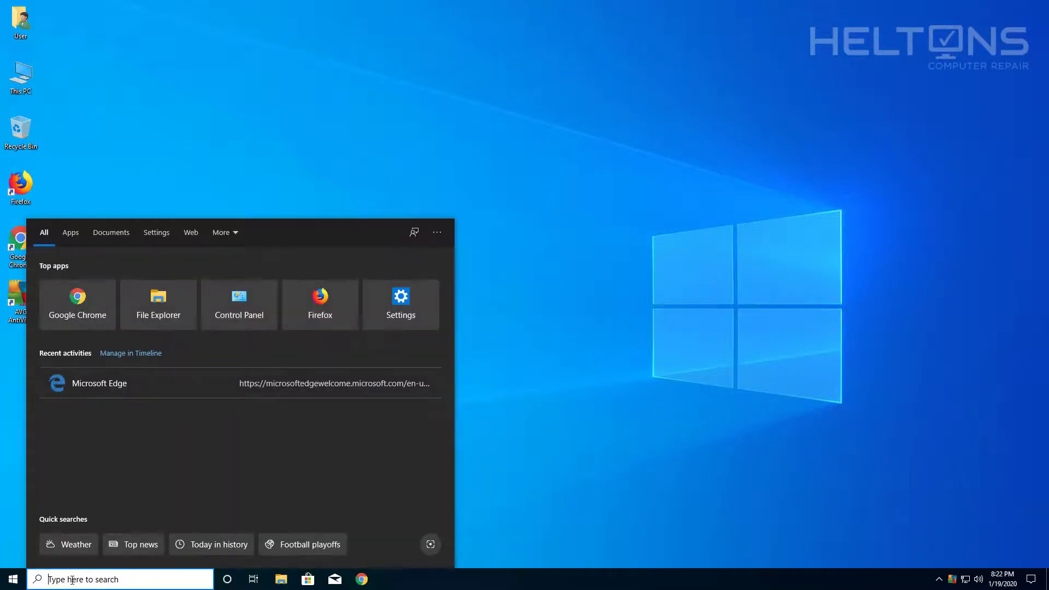
type("msconfig")
key("Return")
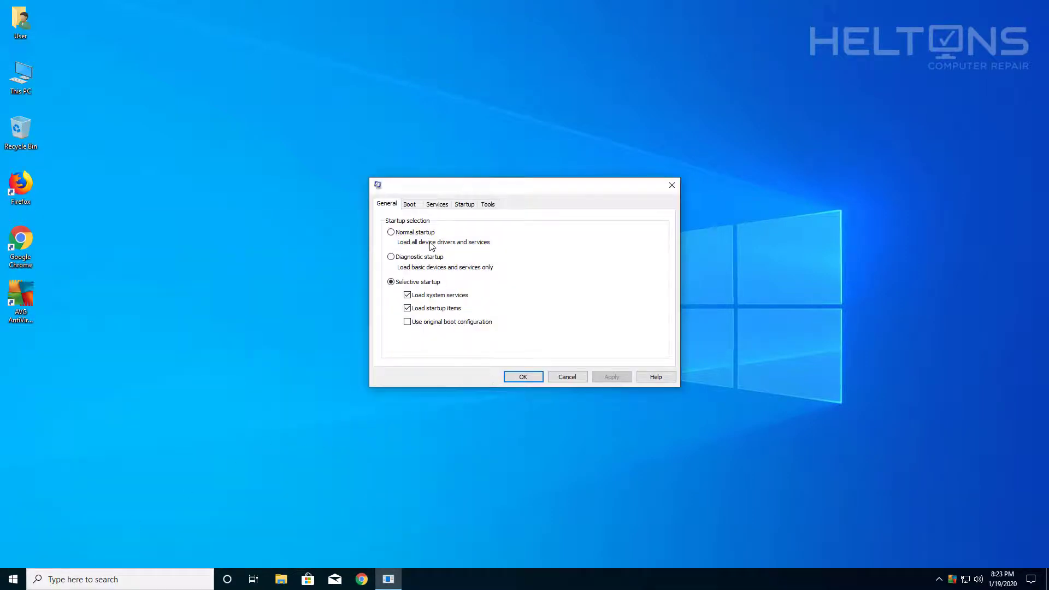
left_click(410, 206)
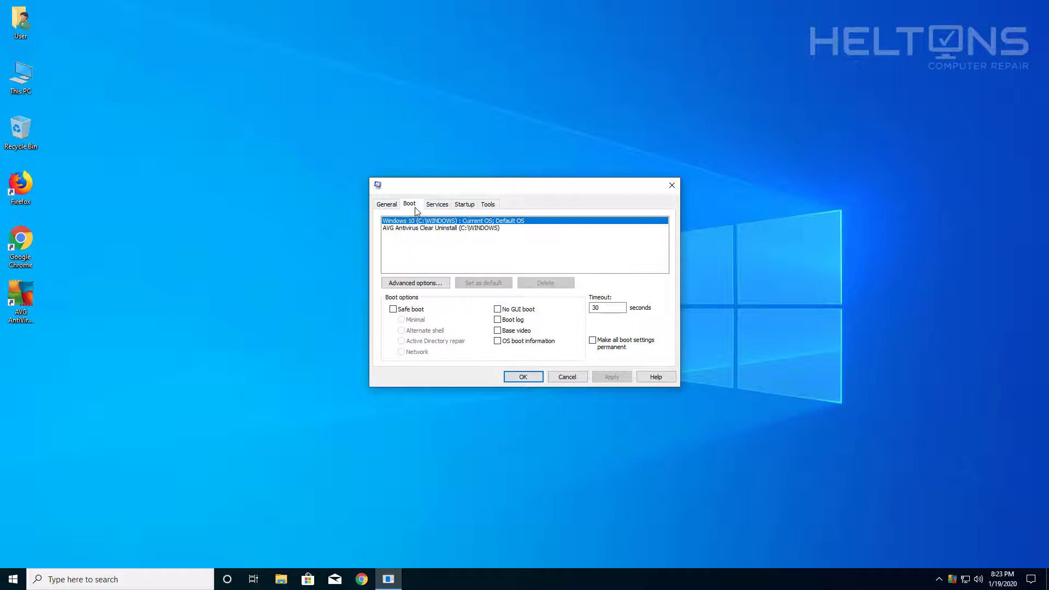
left_click(416, 228)
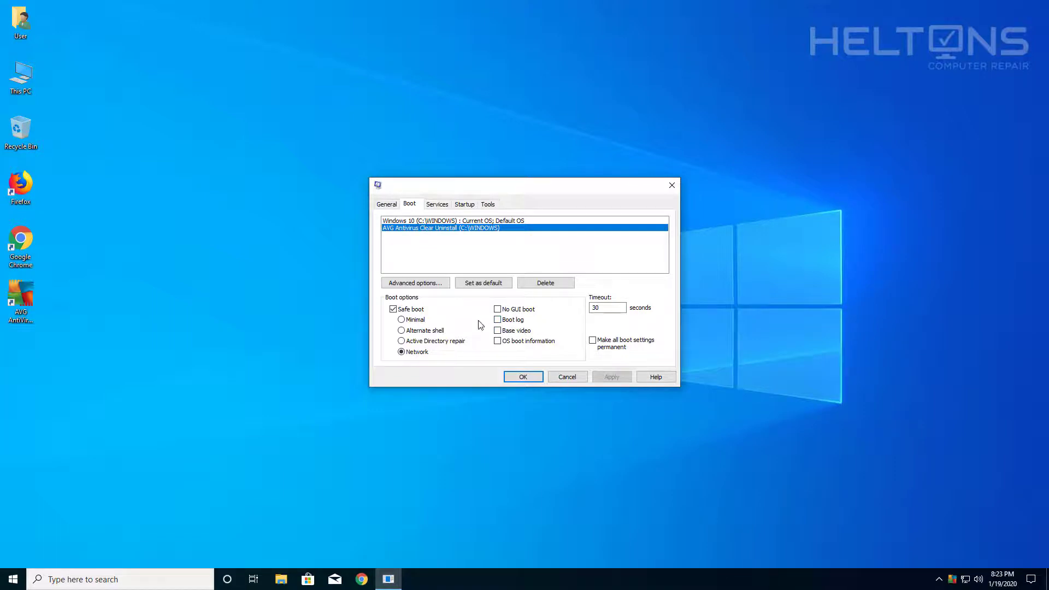
left_click(417, 221)
- Keep the AVG Clear Uninstall boot entry selected, apply it, and restart Windows
left_click(415, 229)
left_click(534, 376)
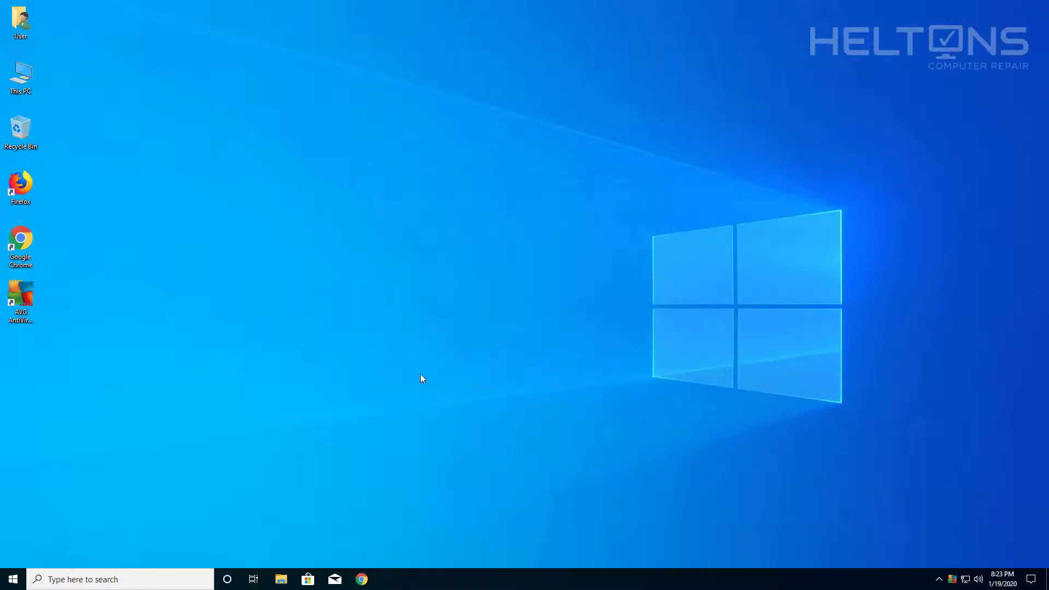
left_click(13, 579)
left_click(14, 558)
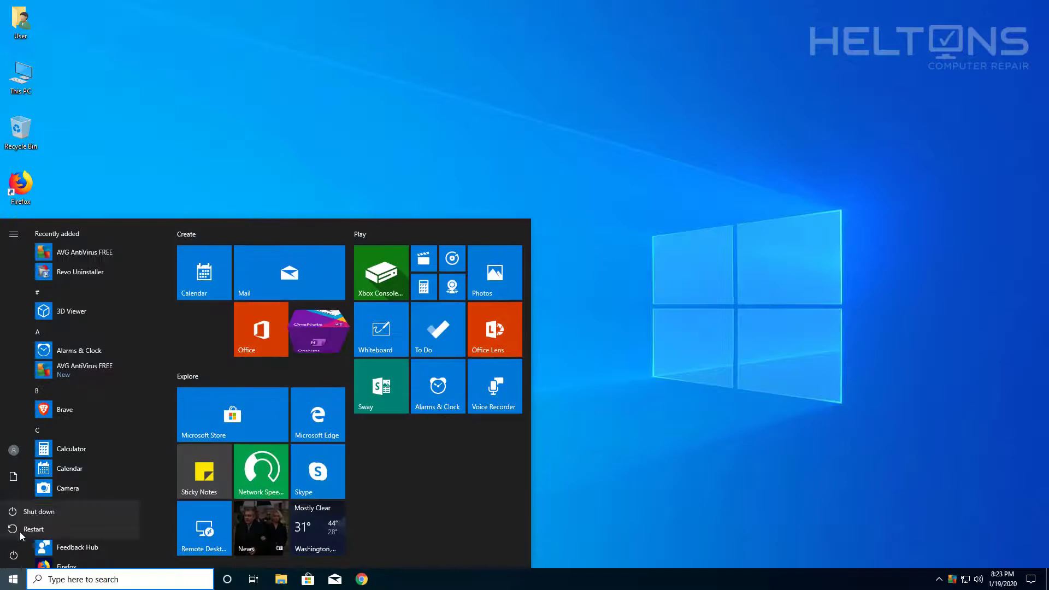
left_click(20, 532)
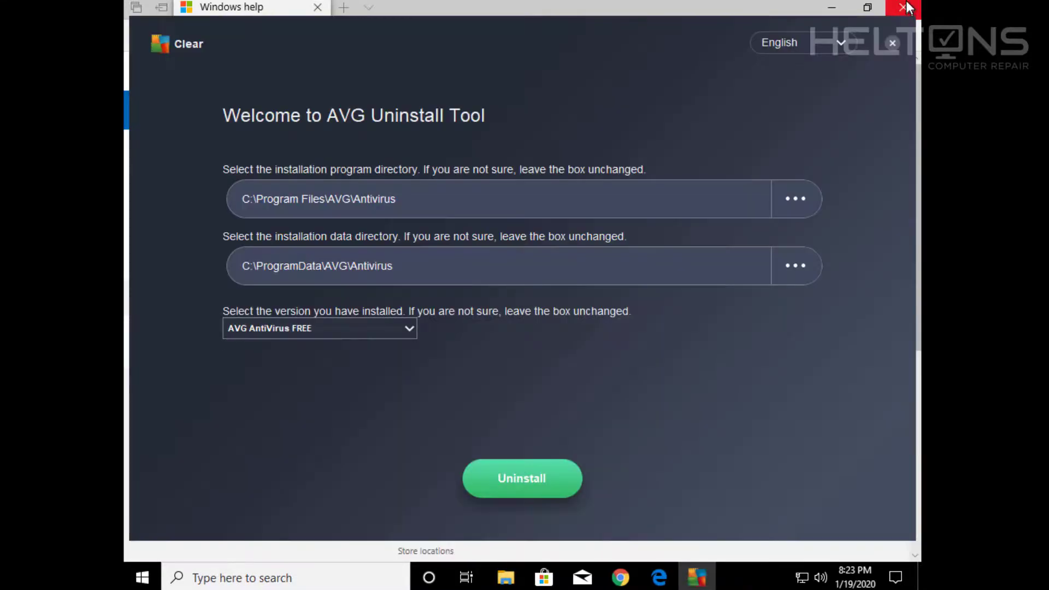
- Close the Edge help window and confirm AVG AntiVirus FREE in the version dropdown
left_click(900, 12)
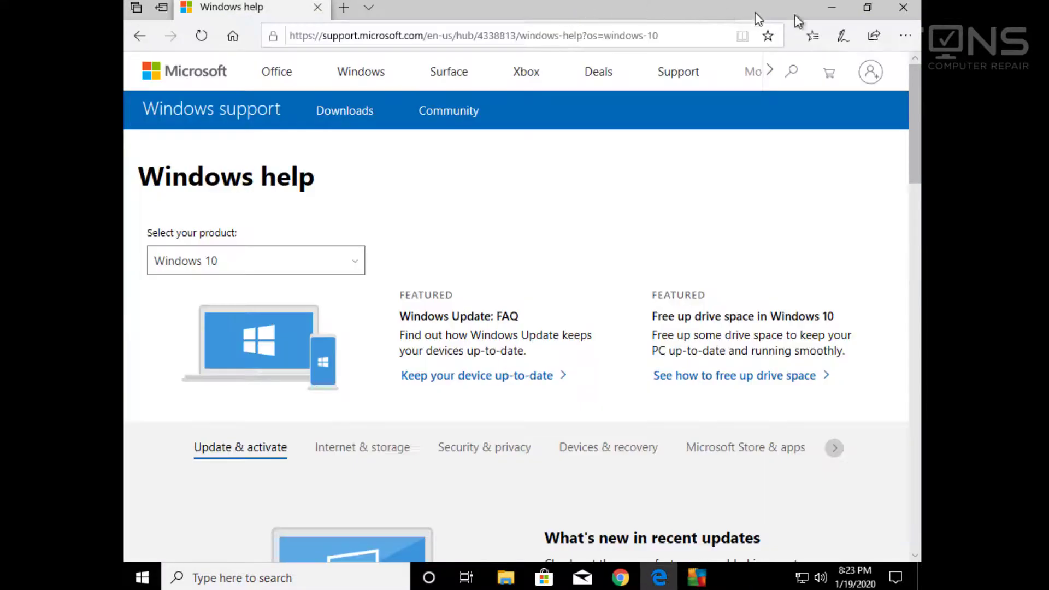
left_click(900, 12)
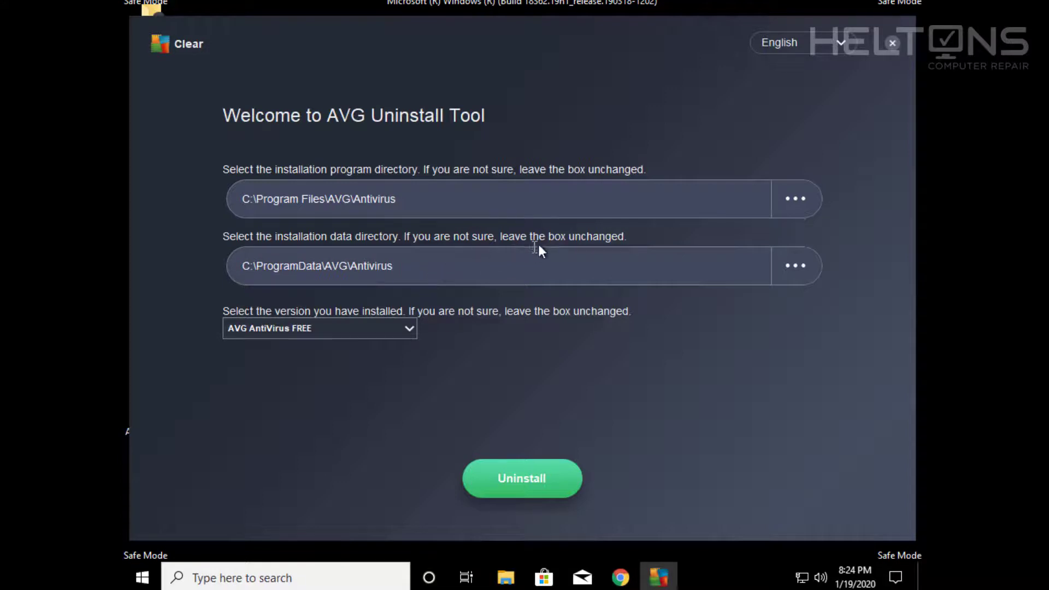
left_click(404, 327)
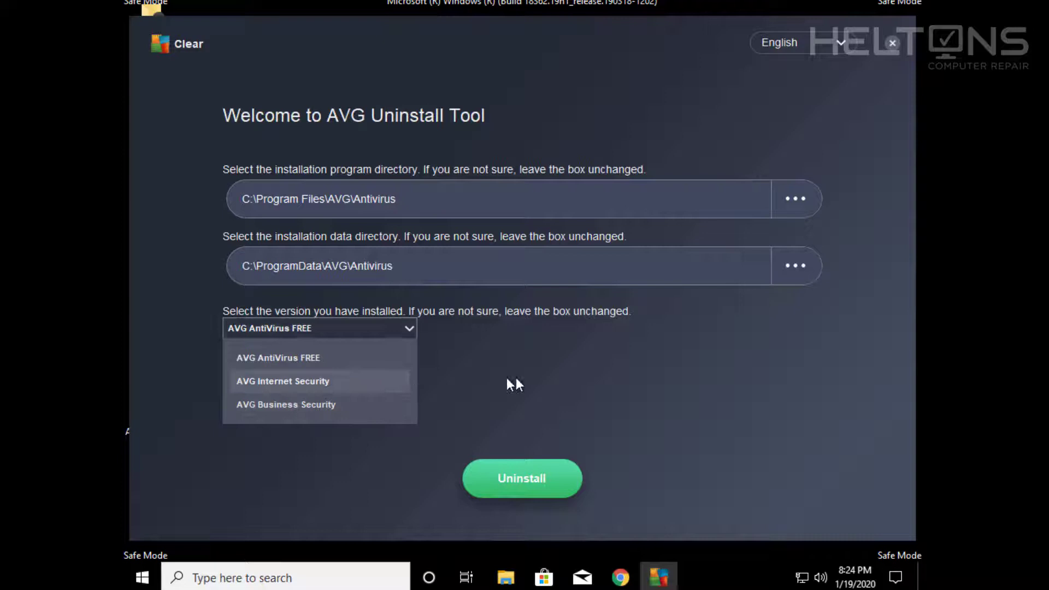
left_click(547, 380)
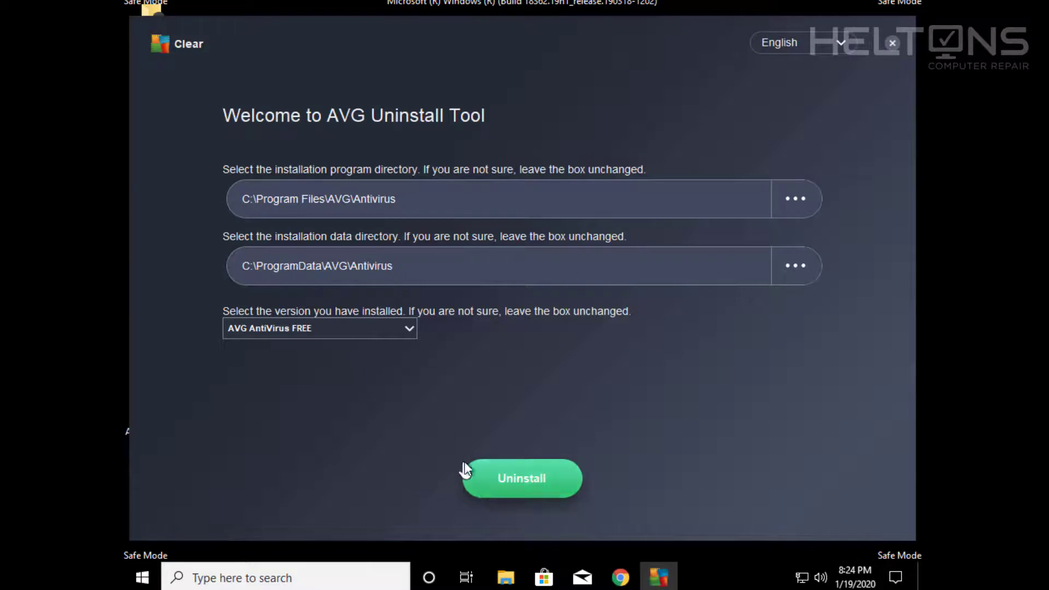
- Uninstall AVG AntiVirus FREE and restart the computer after the success message
left_click(539, 479)
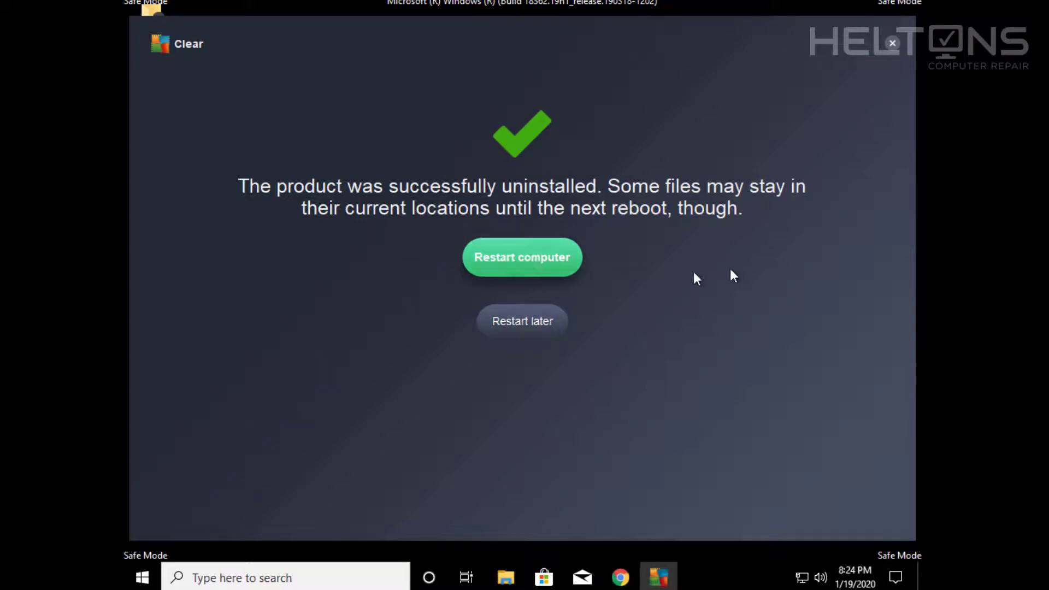
left_click(546, 260)
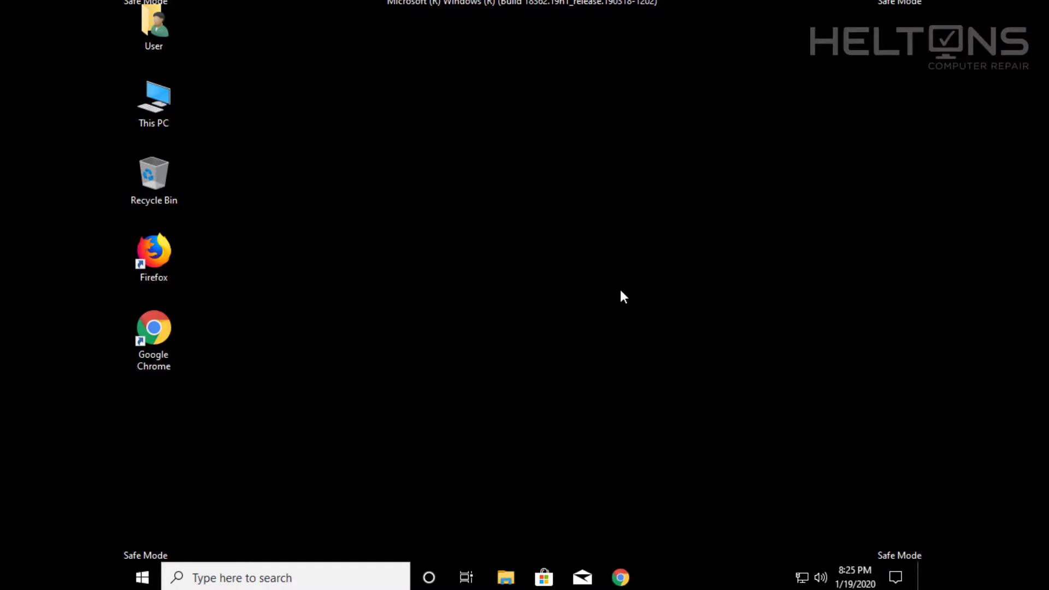
- Turn off Safe boot in System Configuration's Boot tab and apply it
left_click(143, 585)
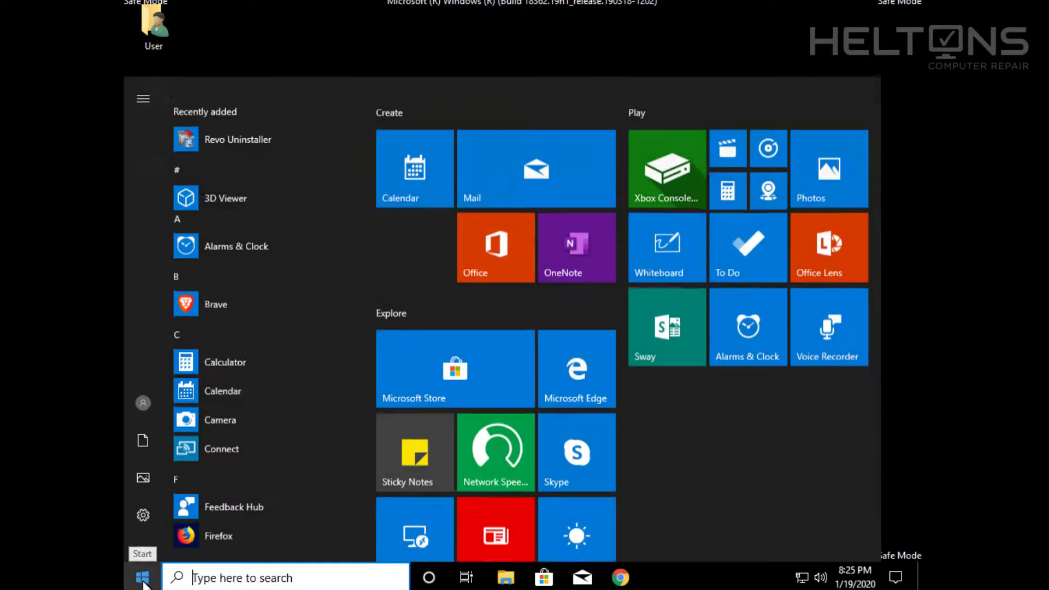
left_click(219, 584)
type("msconfig")
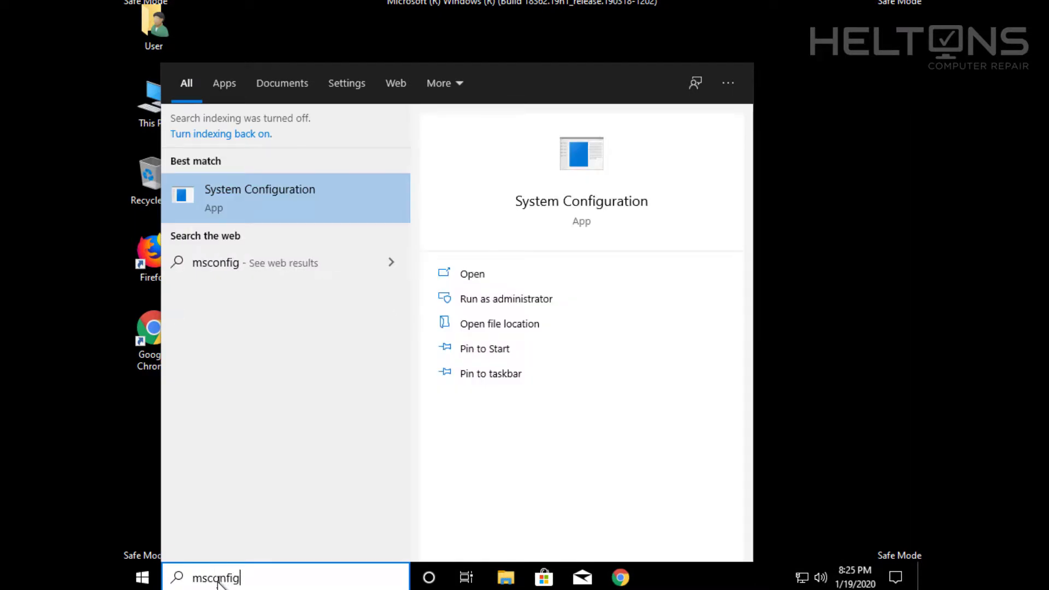
key("Return")
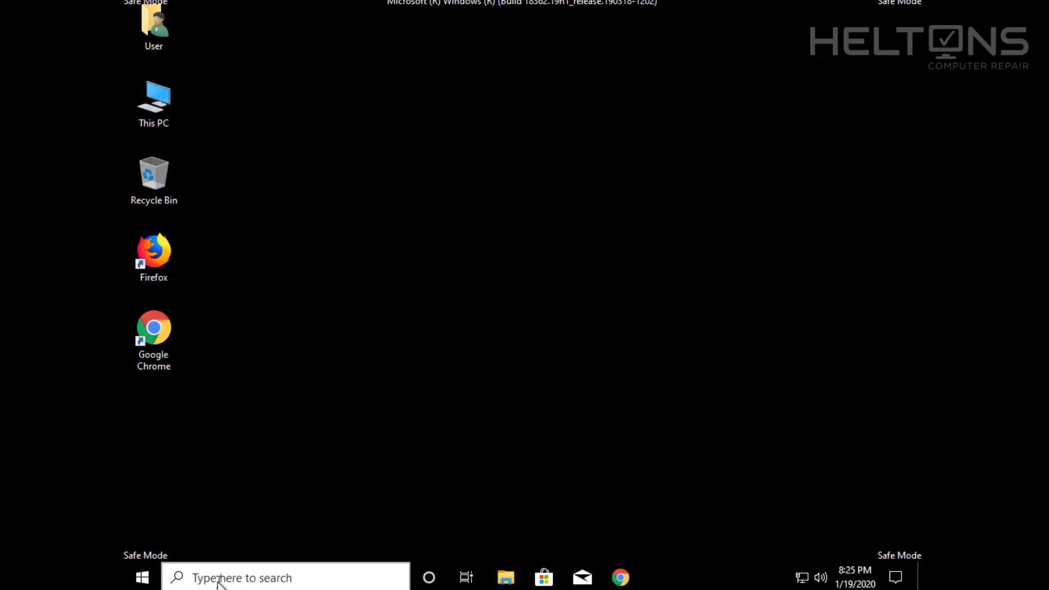
left_click(358, 165)
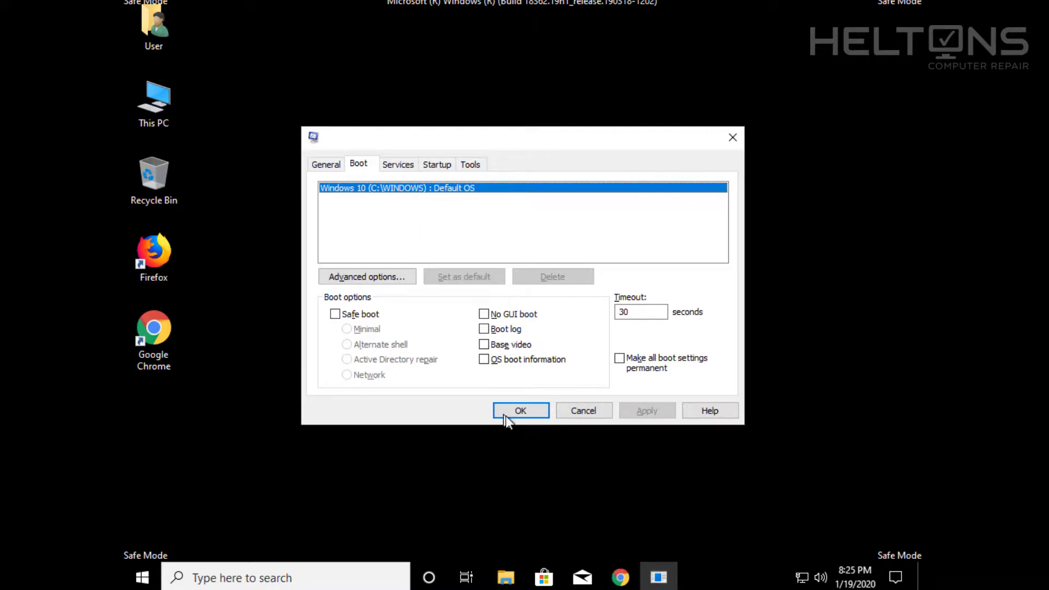
left_click(521, 414)
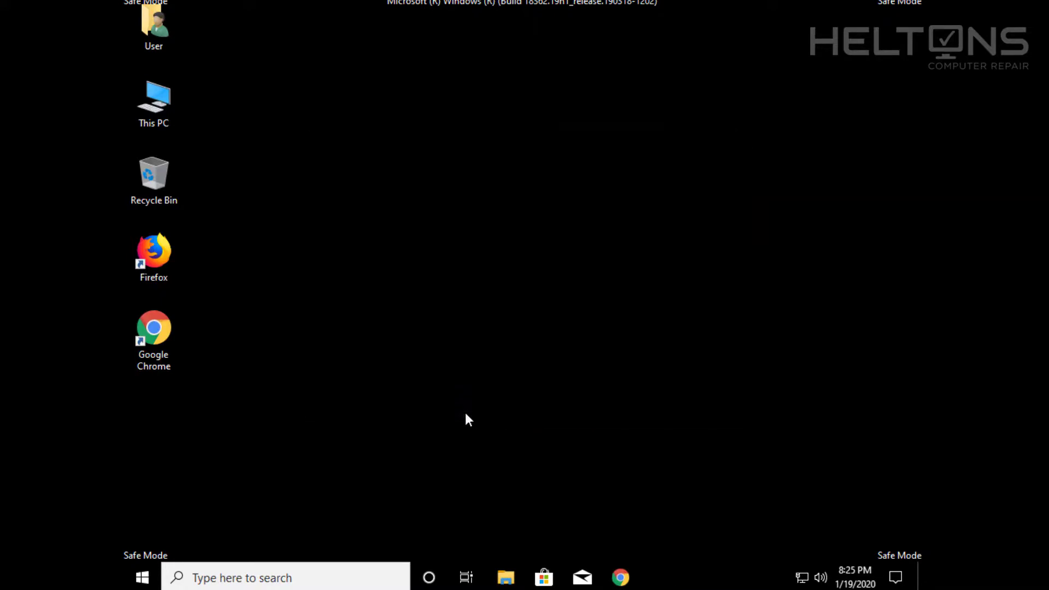
- Restart Windows from the Start menu's power options
left_click(142, 577)
left_click(145, 541)
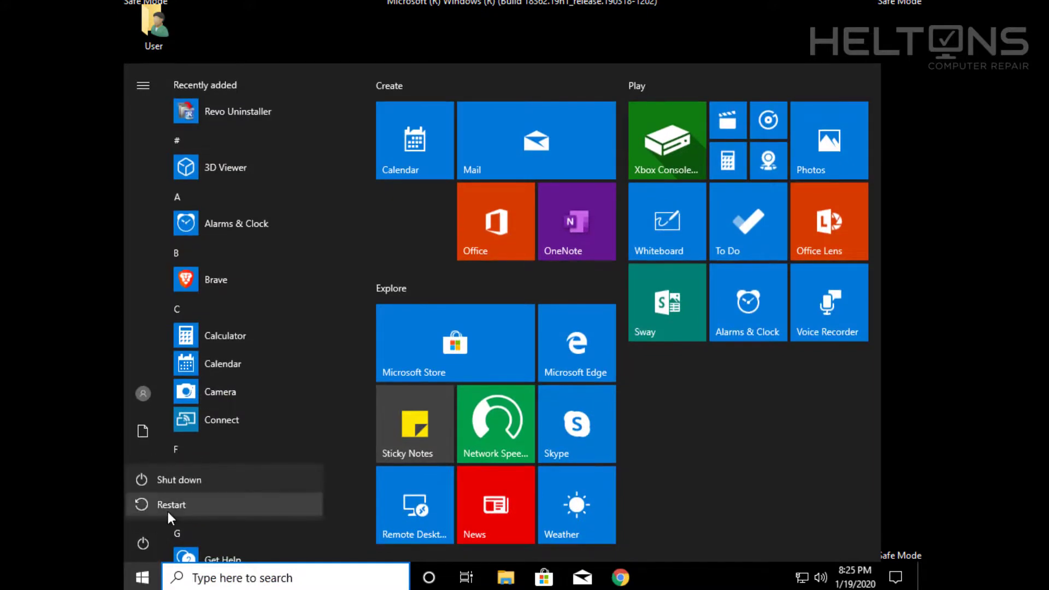
left_click(169, 510)
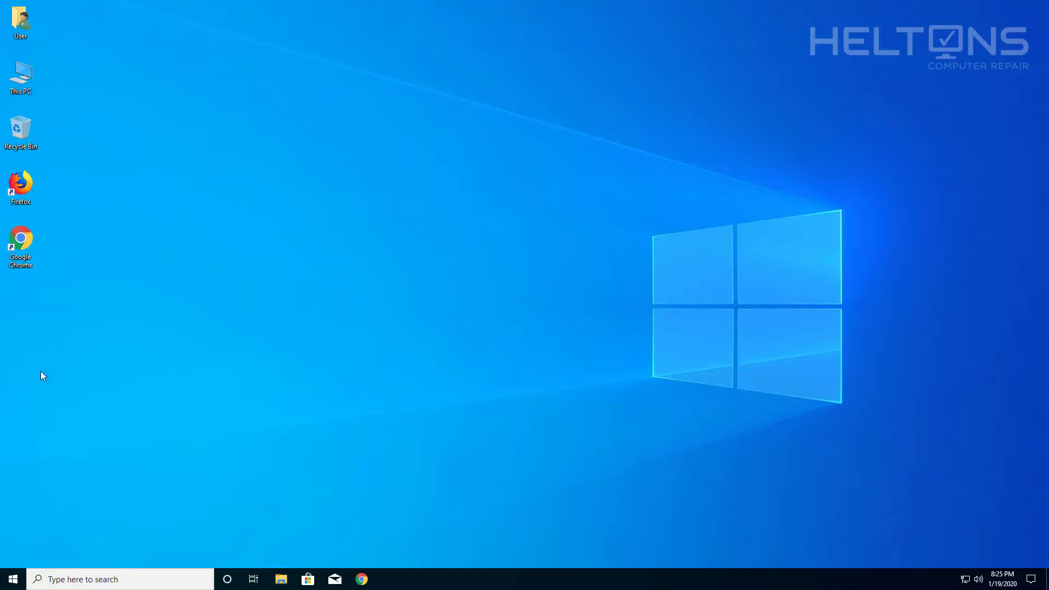
left_click(13, 579)
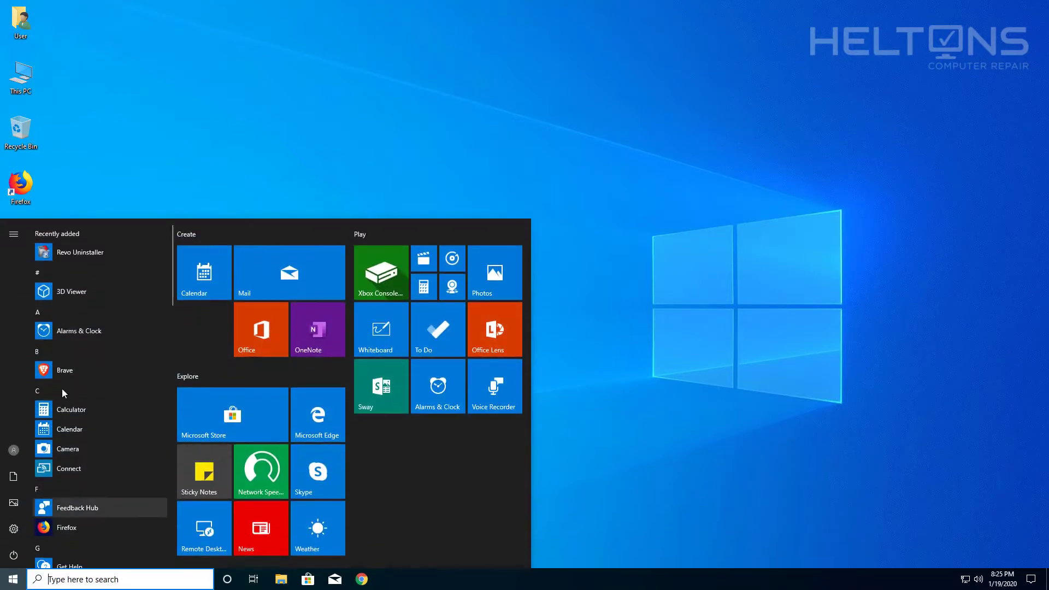
scroll(117, 438, "down", 15)
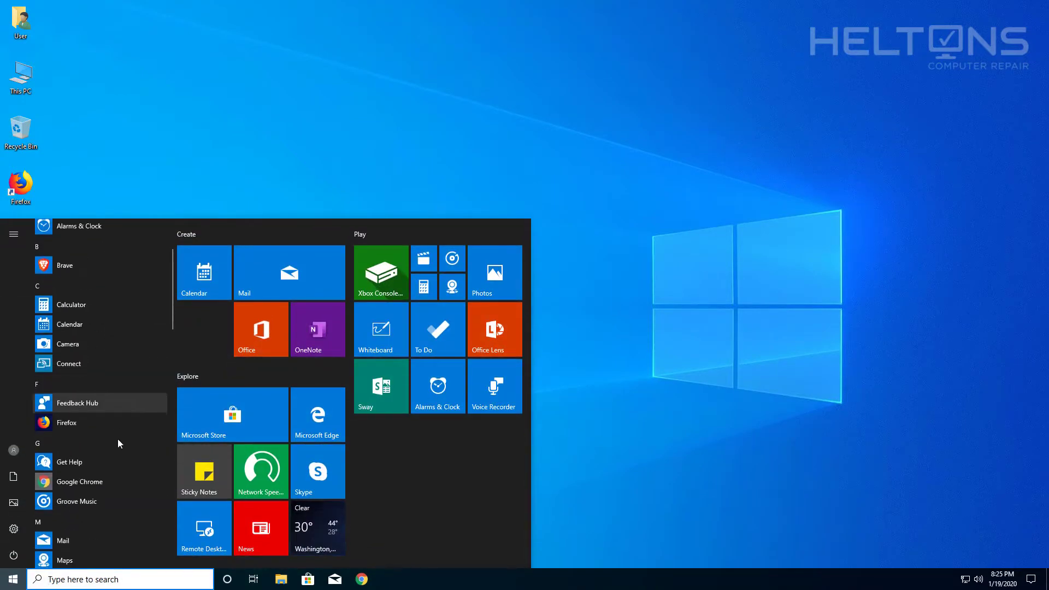
left_click(589, 441)
key("super")
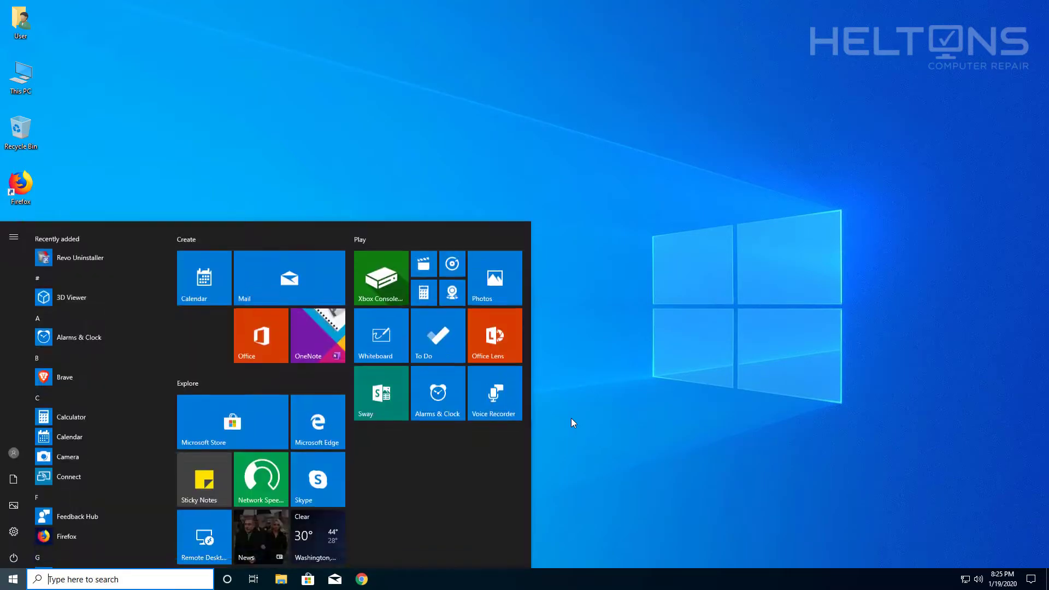
type("control")
key("Return")
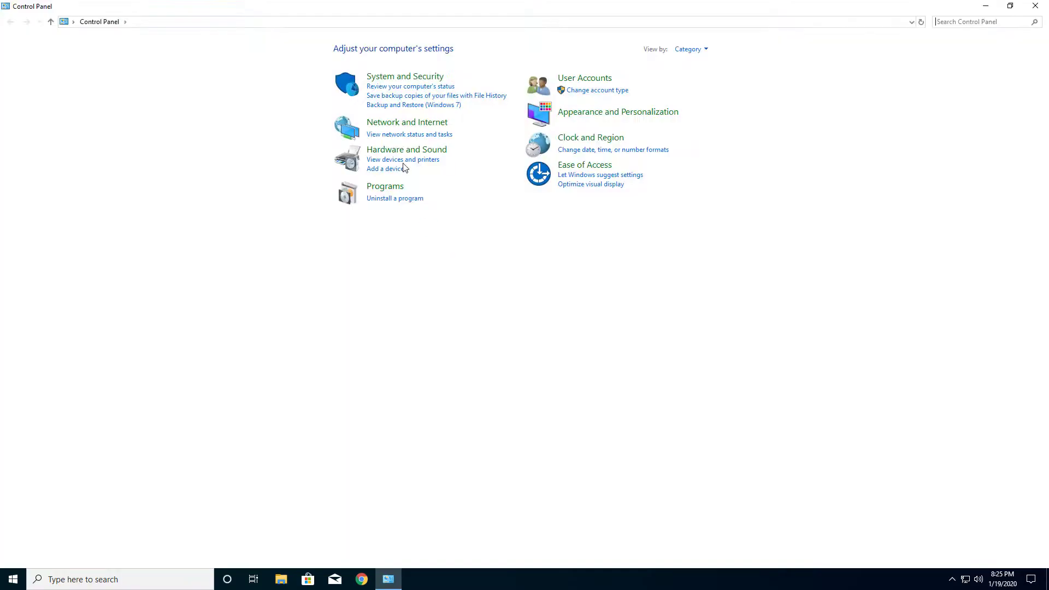
left_click(392, 187)
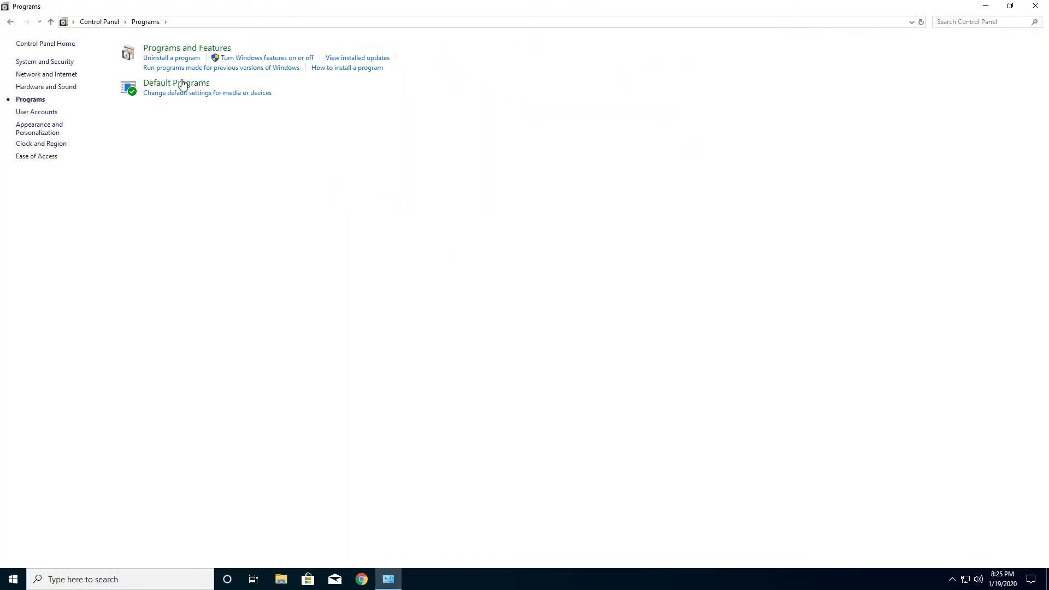
left_click(164, 49)
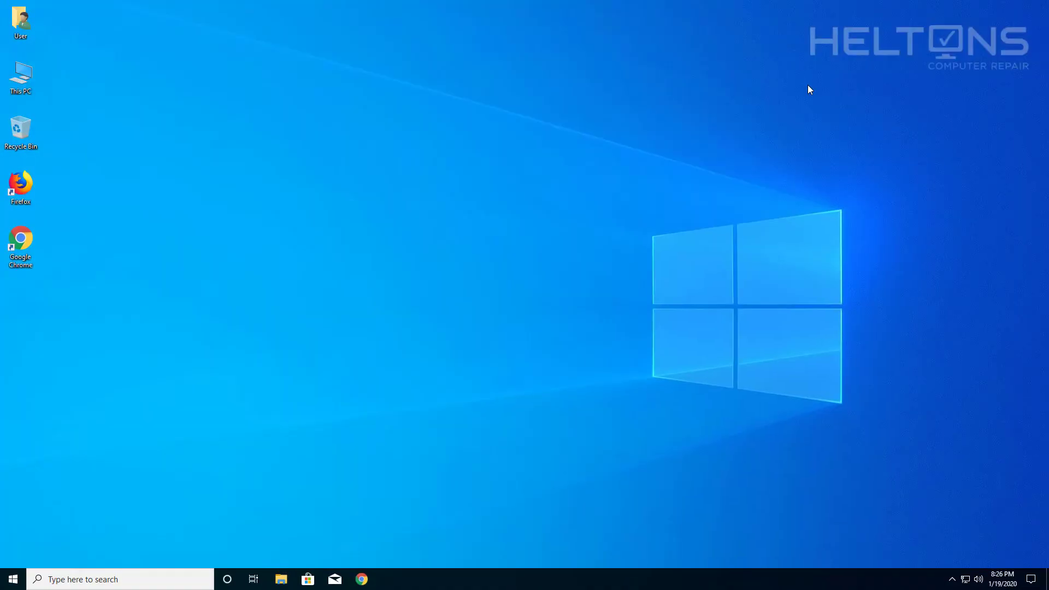
key("super")
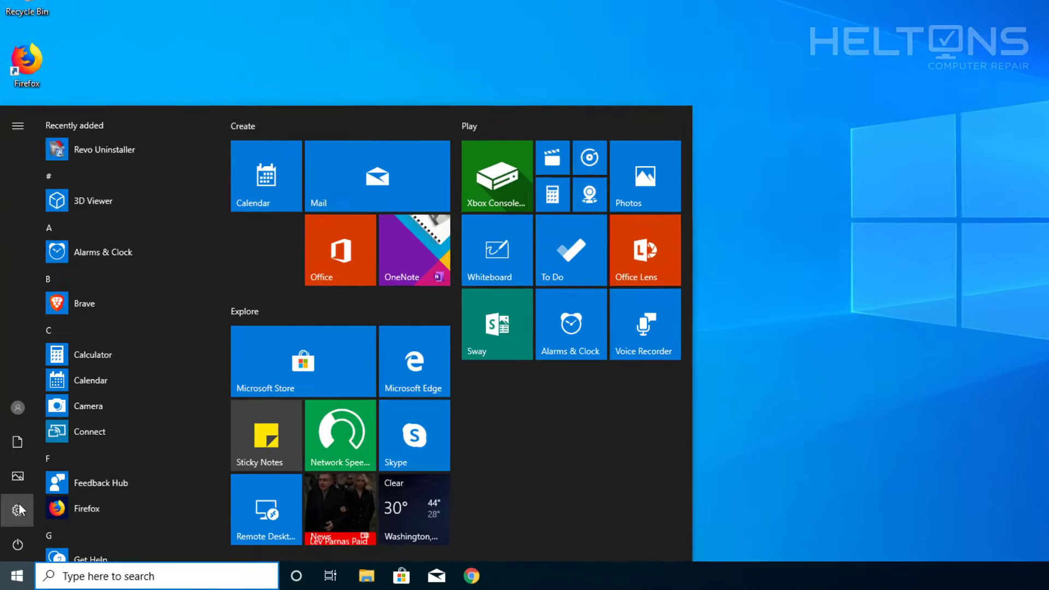
left_click(13, 526)
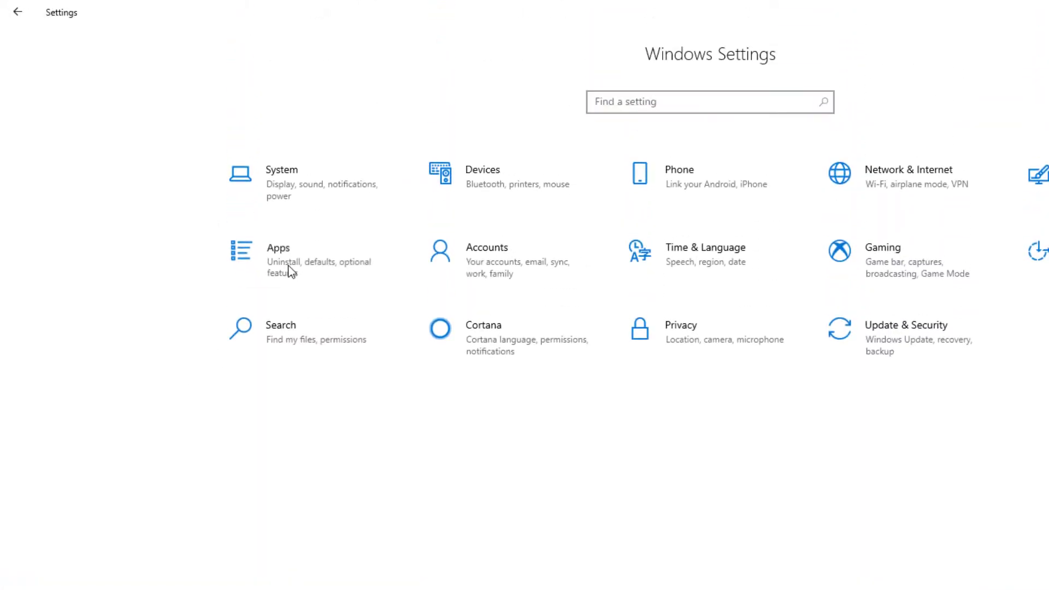
left_click(290, 269)
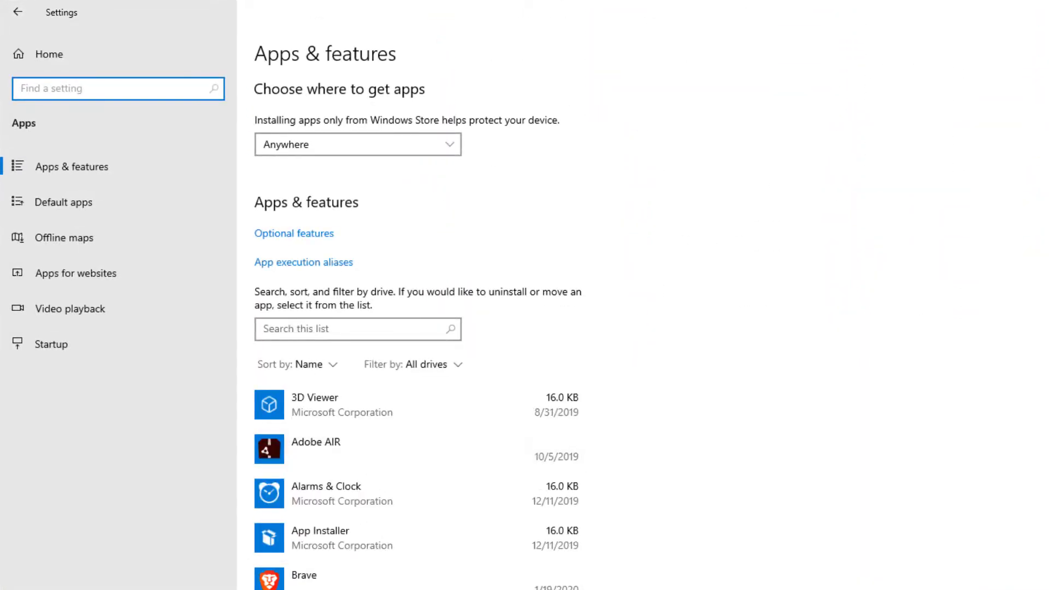